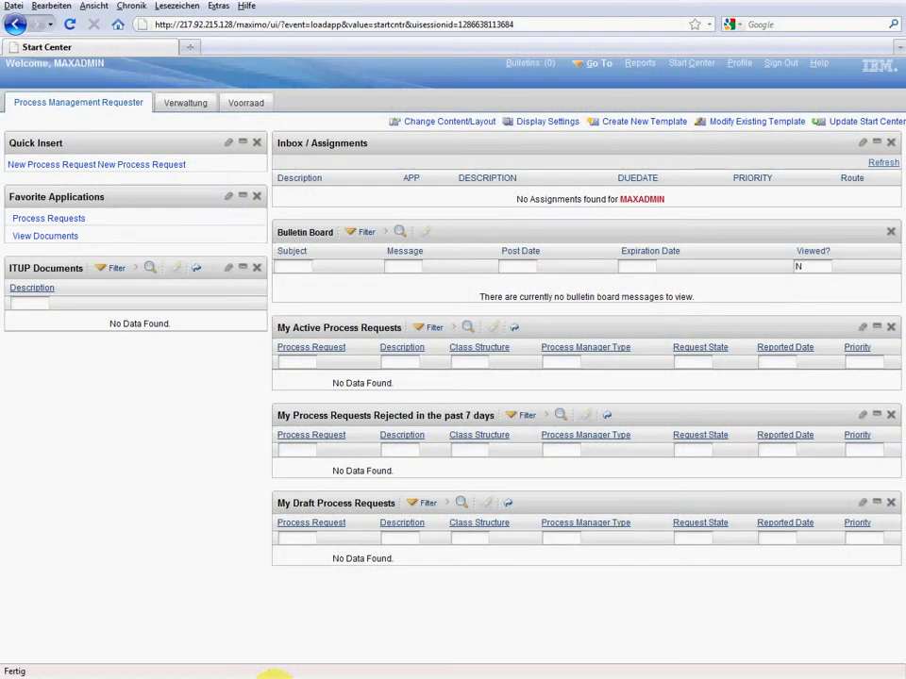
Open the People application from Go To > Administration > Resources.
left_click(598, 64)
mouse_move(619, 85)
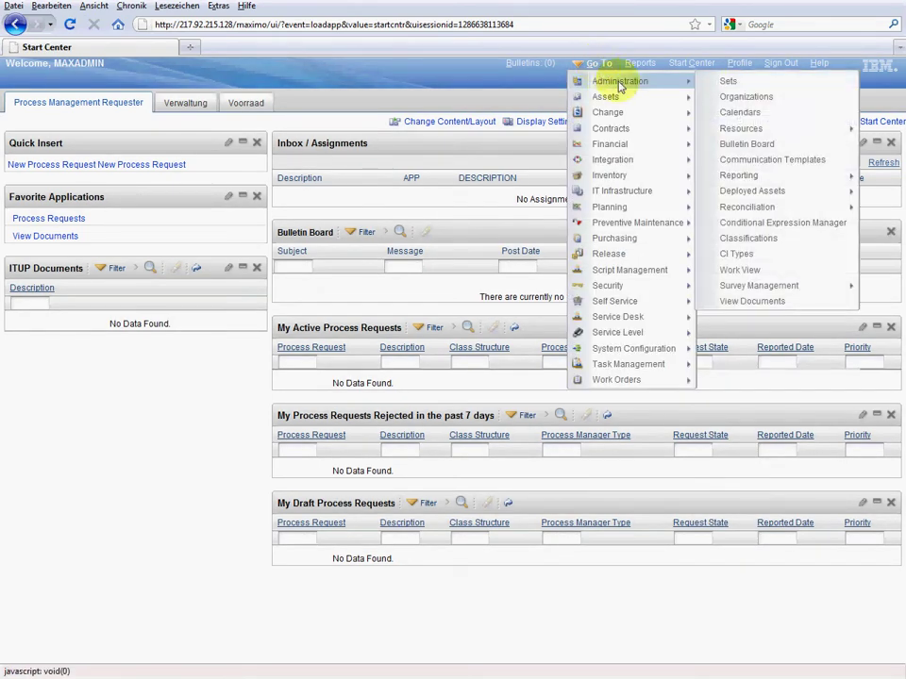
mouse_move(750, 132)
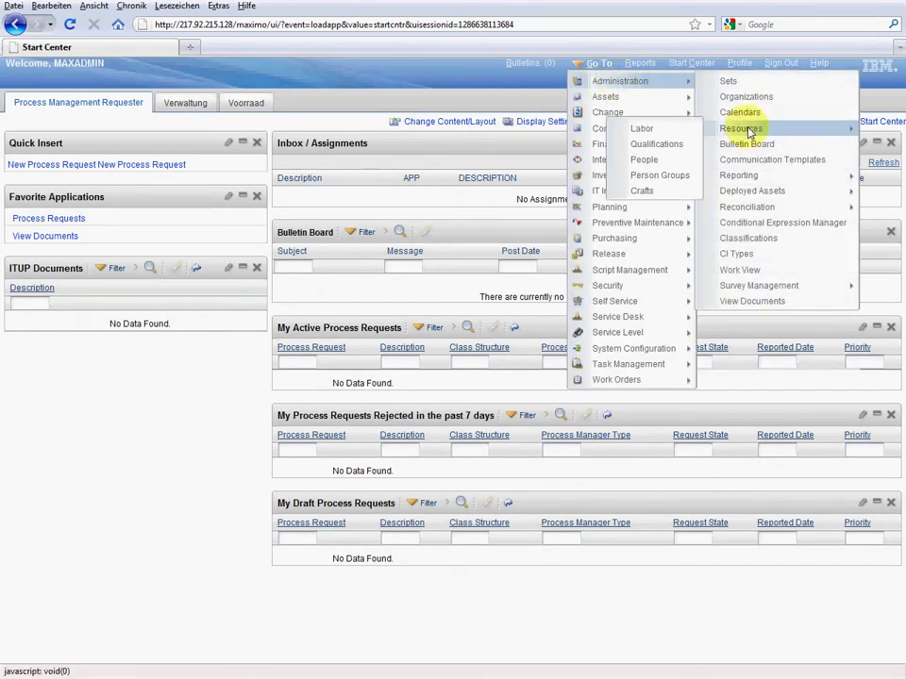
left_click(651, 166)
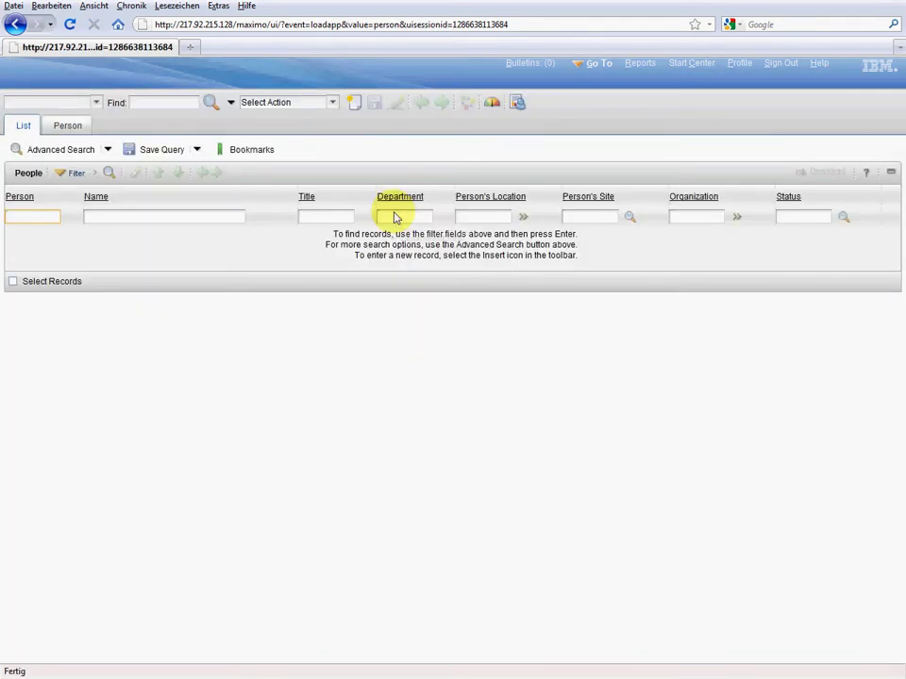
Filter the People list by department d1, showing 103 records.
left_click(394, 217)
type("d1")
key("Return")
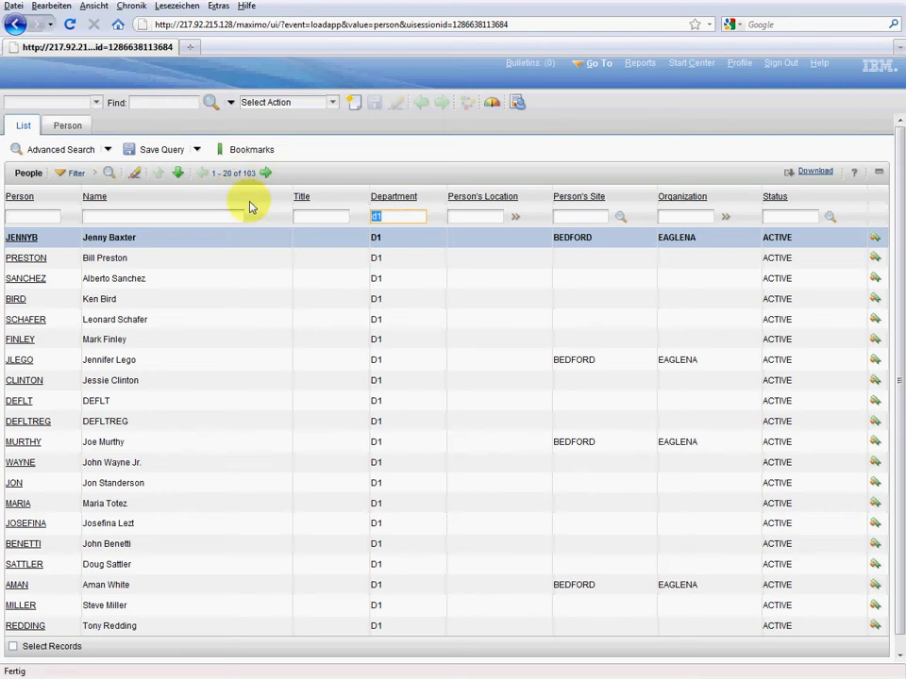
Open the first person record and change its department from D1 to D1NEW.
left_click(20, 237)
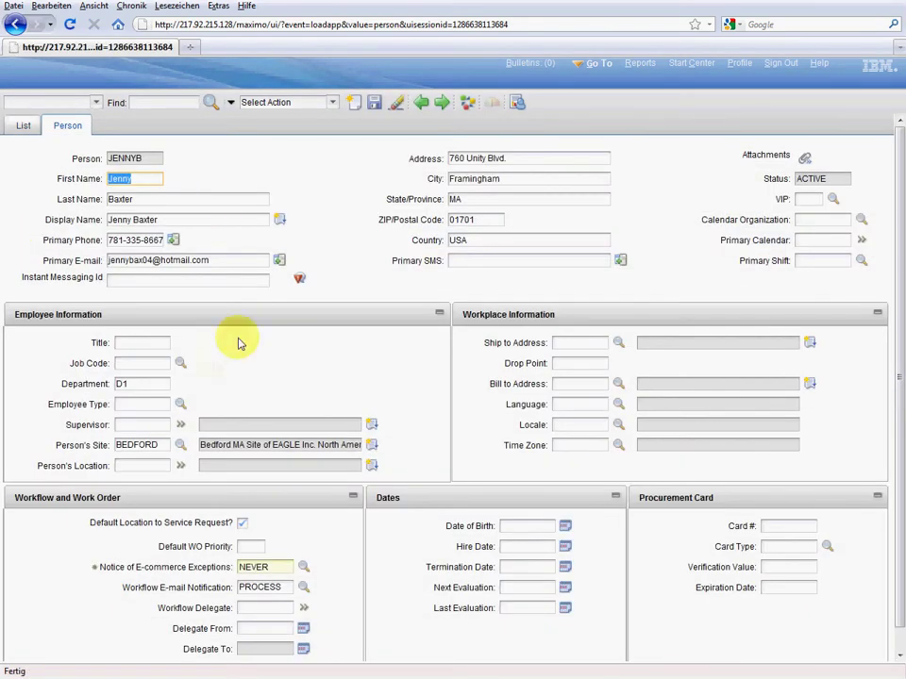
left_click(140, 387)
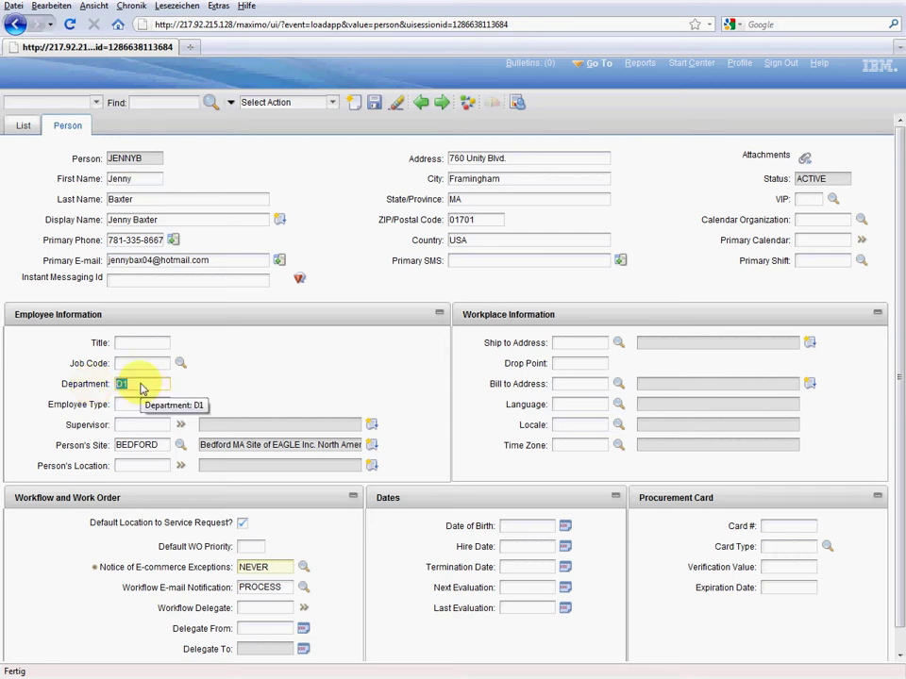
left_click(139, 387)
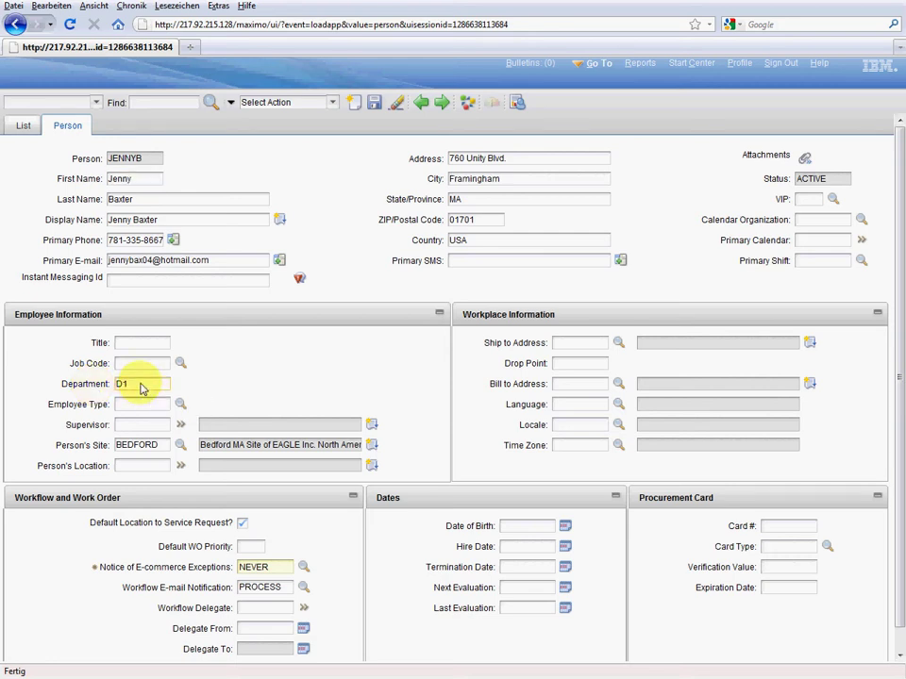
type("NEW")
left_click(138, 424)
Pick the 'prest' match as supervisor, save the record, and advance to the next person.
left_click(180, 425)
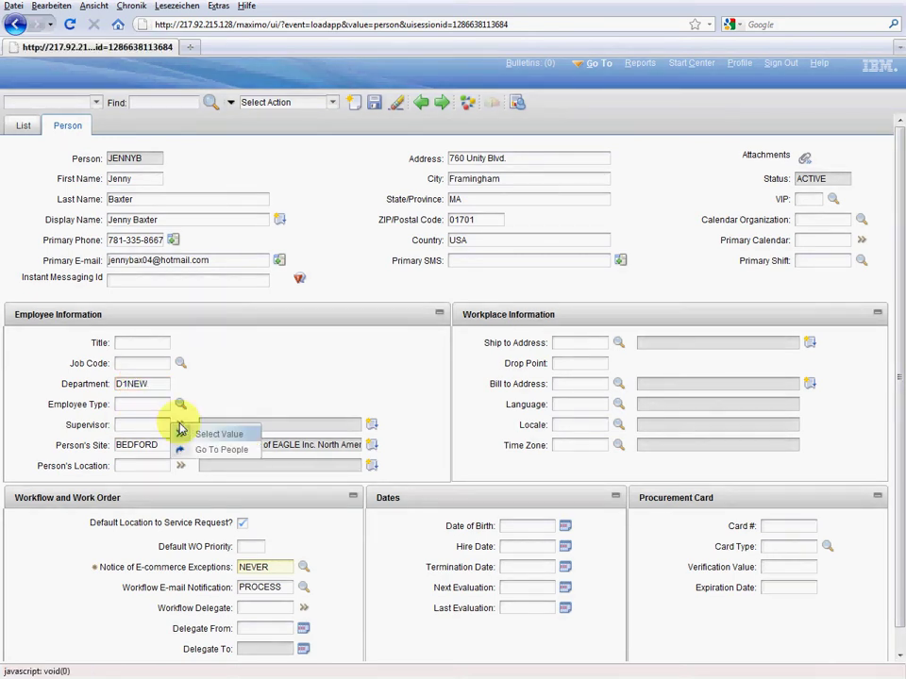
left_click(204, 434)
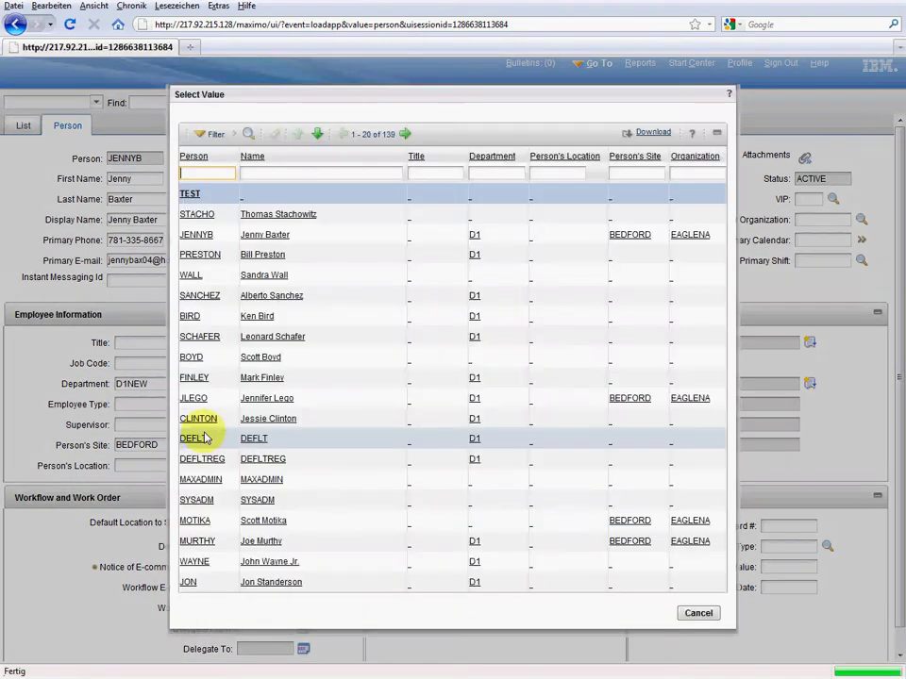
type("prest")
key("Return")
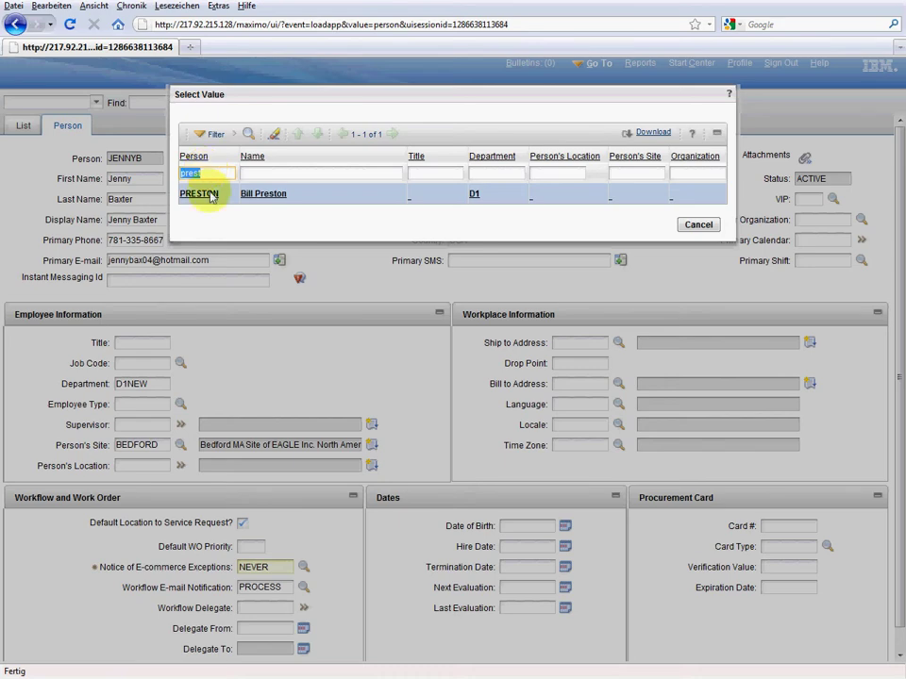
left_click(199, 194)
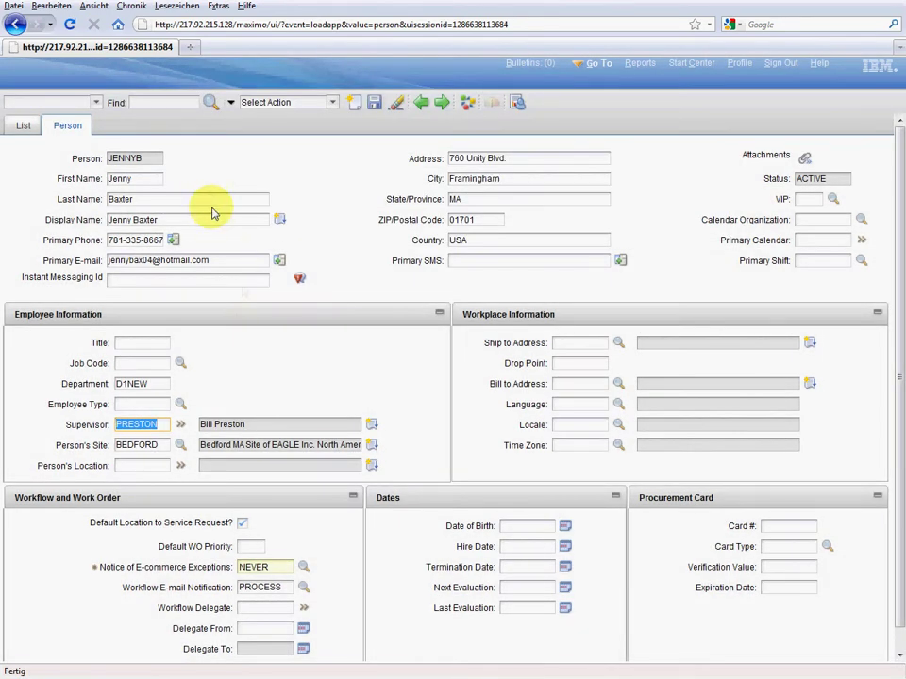
left_click(376, 104)
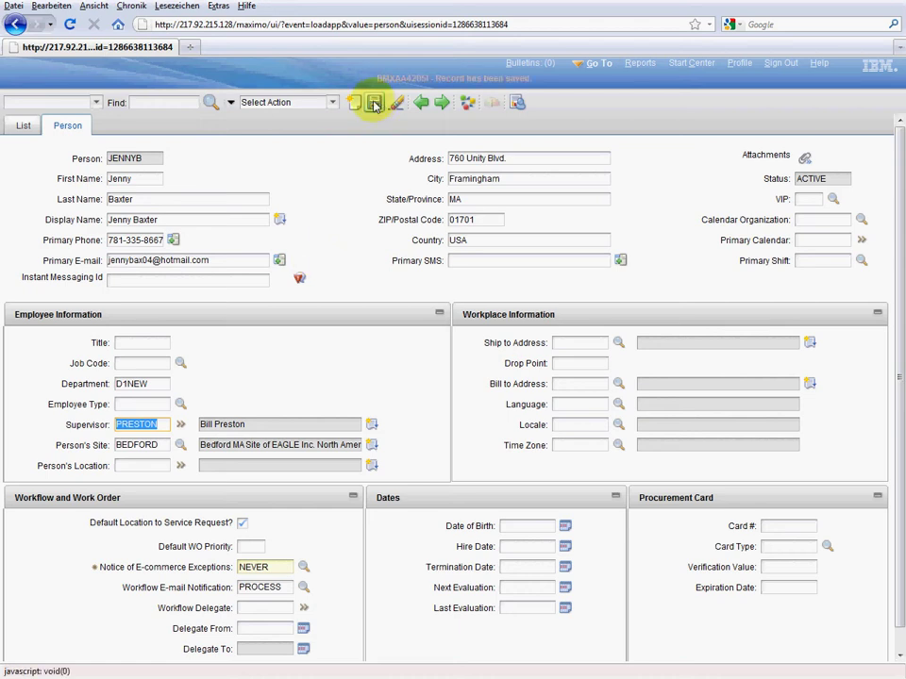
left_click(441, 106)
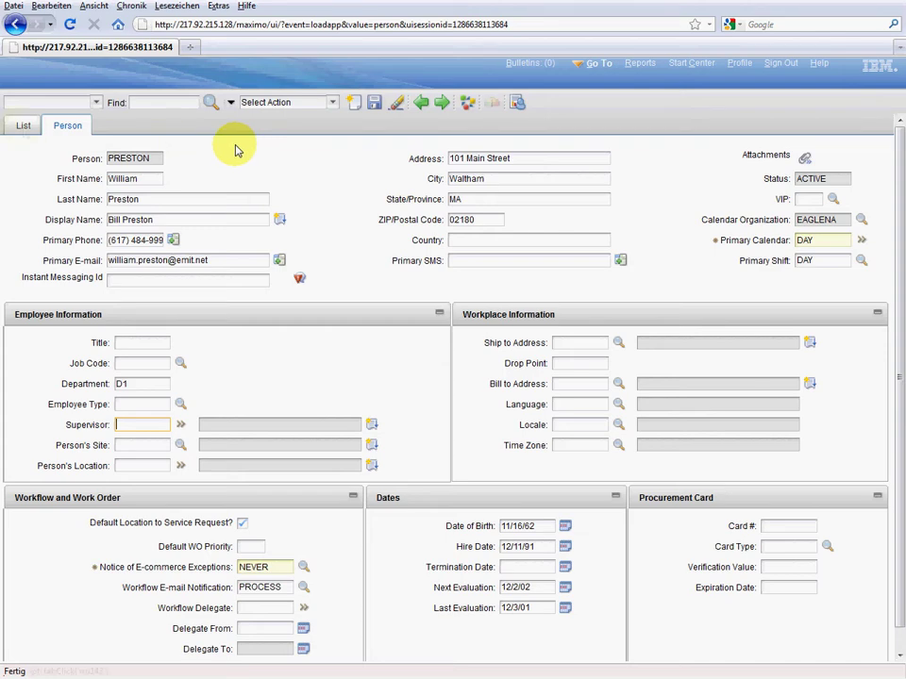
Go back to the List tab, where the updated person shows department D1NEW.
left_click(24, 129)
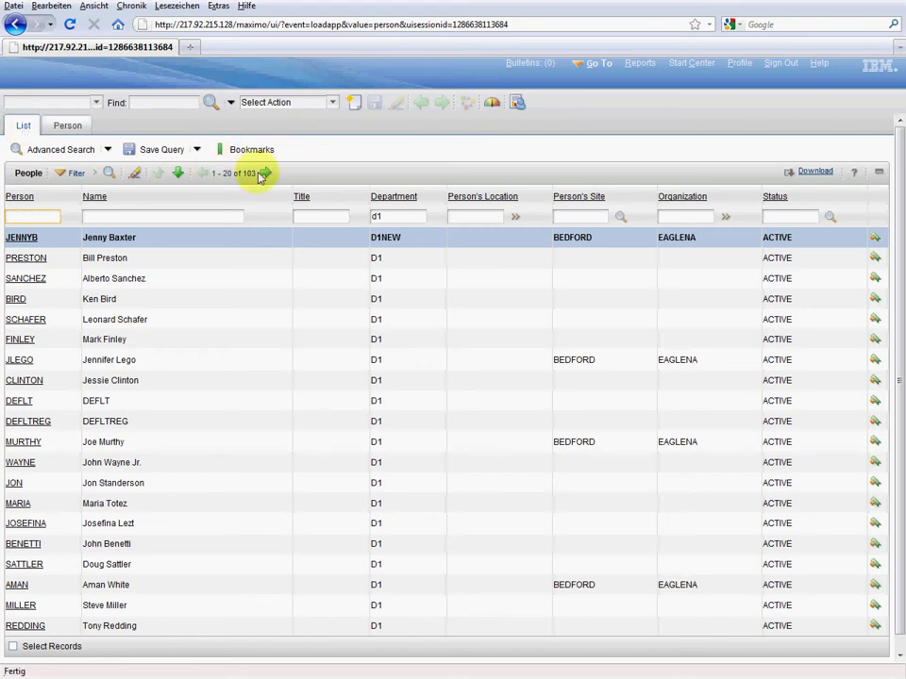
Launch the EAM Fieldupdater bulk update from the actions menu.
left_click(333, 103)
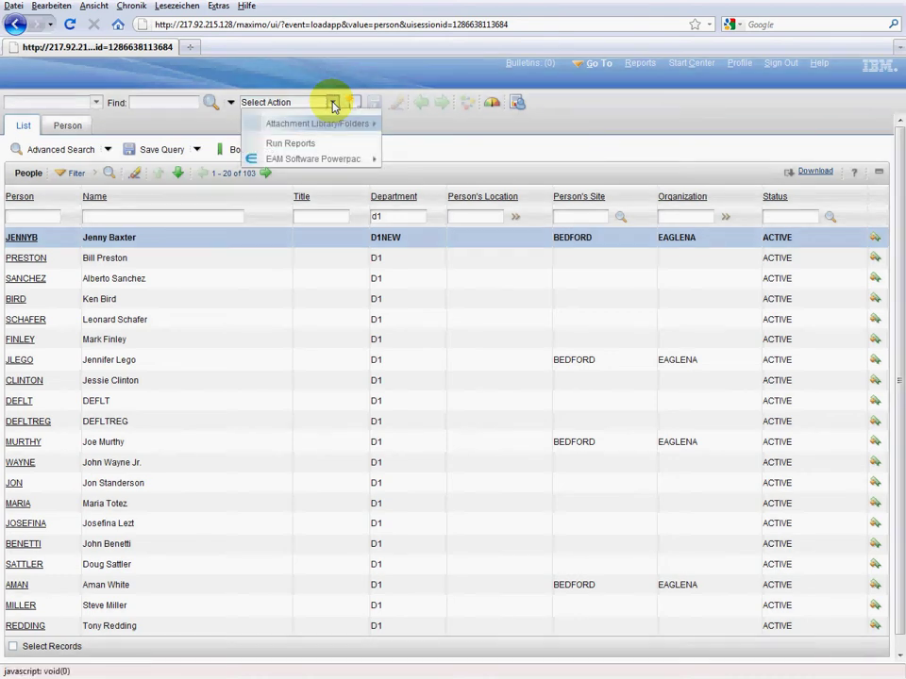
mouse_move(351, 162)
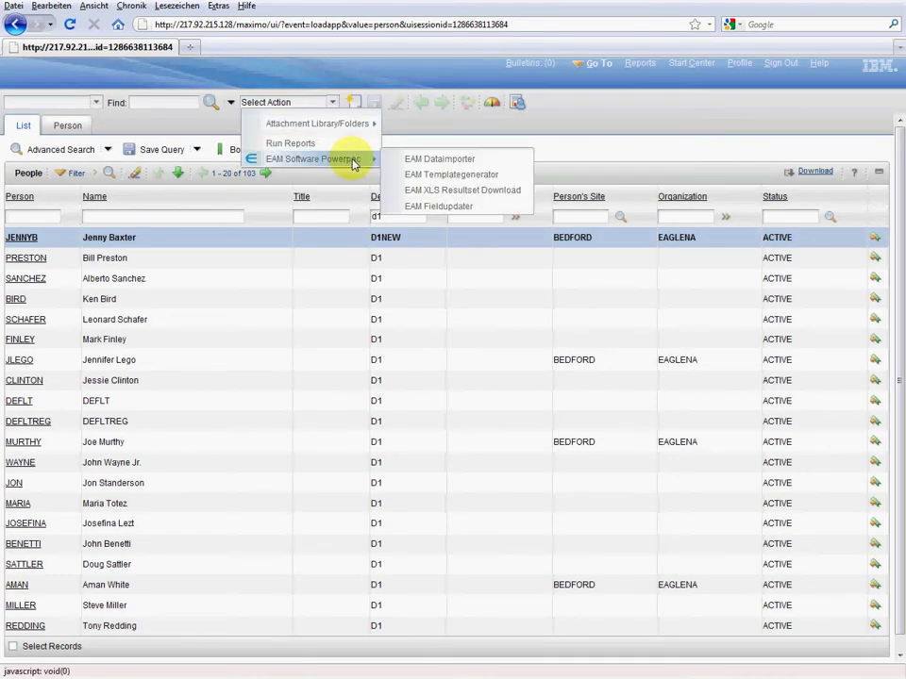
left_click(436, 207)
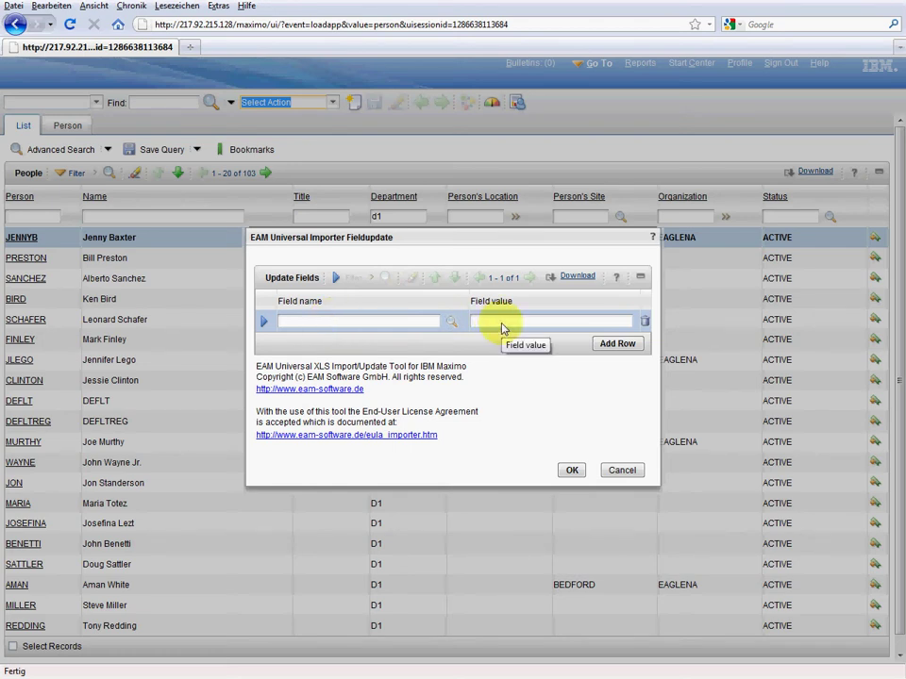
Look up attributes filtered by 'dep' and choose DEPARTMENT as the field to update.
left_click(452, 324)
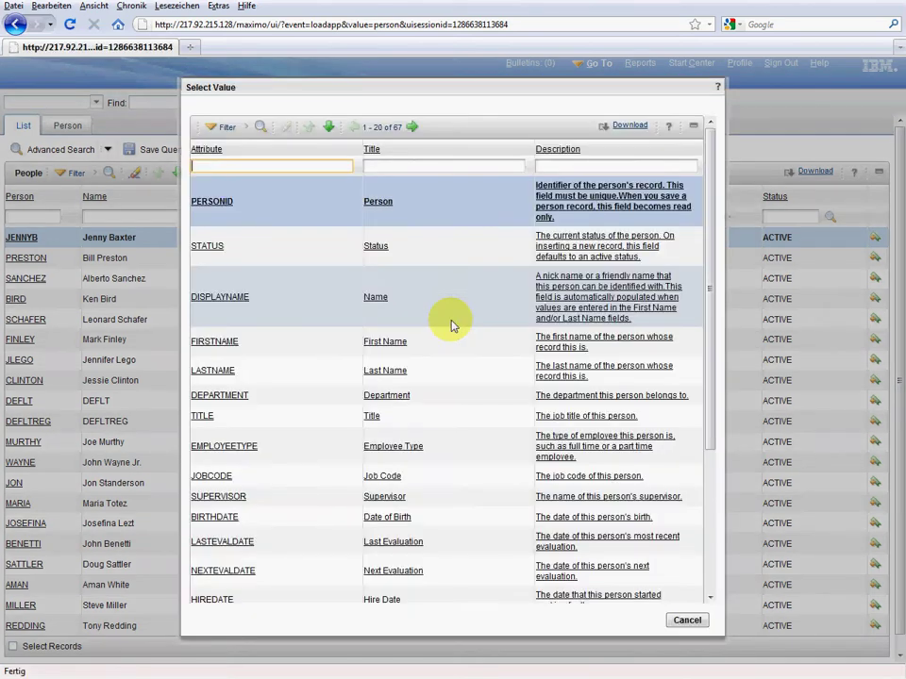
left_click(380, 170)
type("de")
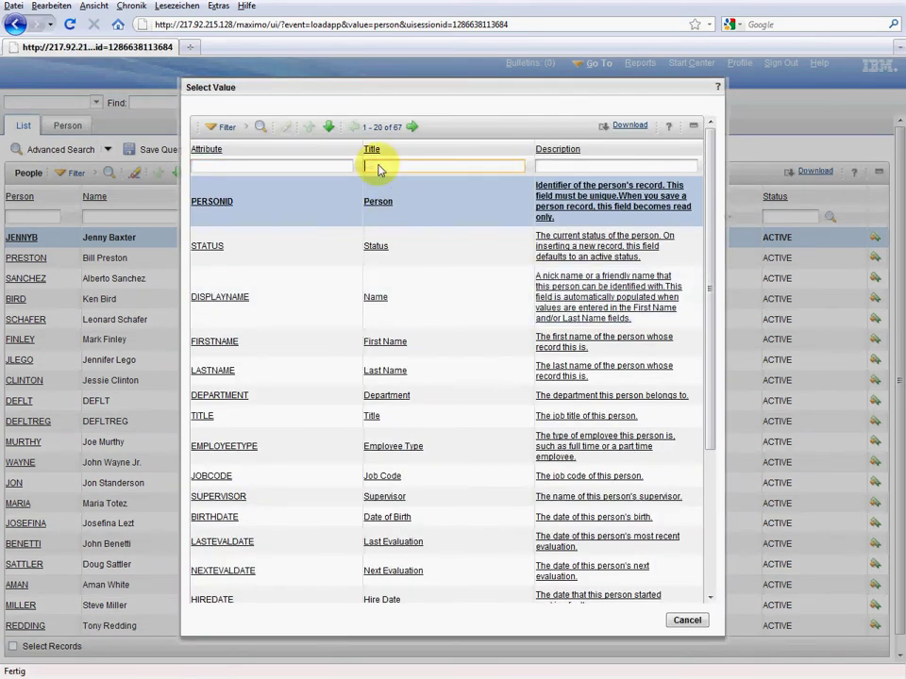
type("p")
key("Return")
left_click(217, 186)
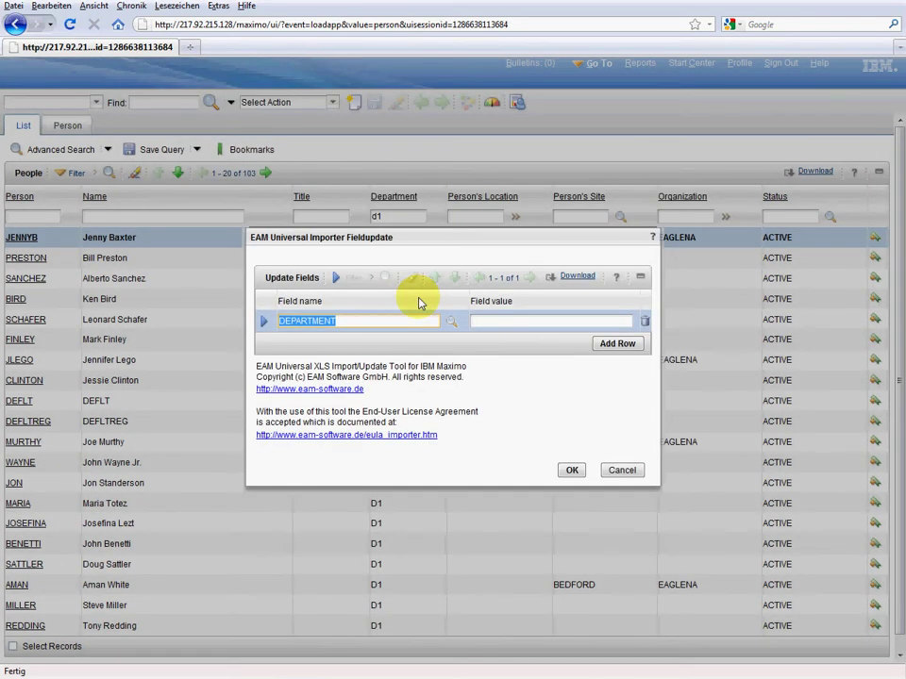
left_click(490, 323)
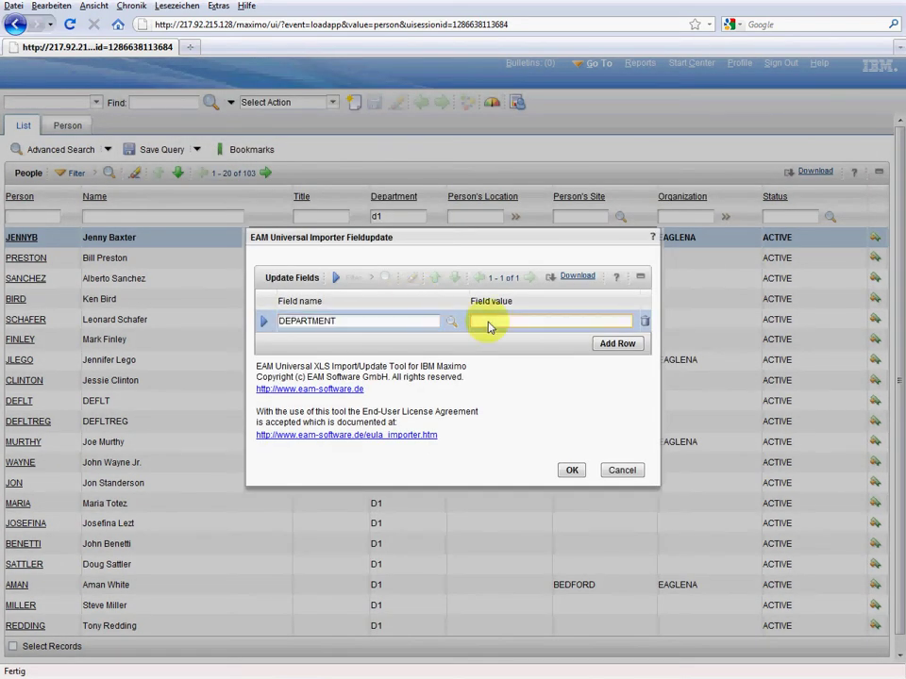
Set DEPARTMENT to D1NEW, add a SUPERVISOR row with value preston, and run the update.
type("D1NEW")
left_click(617, 343)
left_click(346, 346)
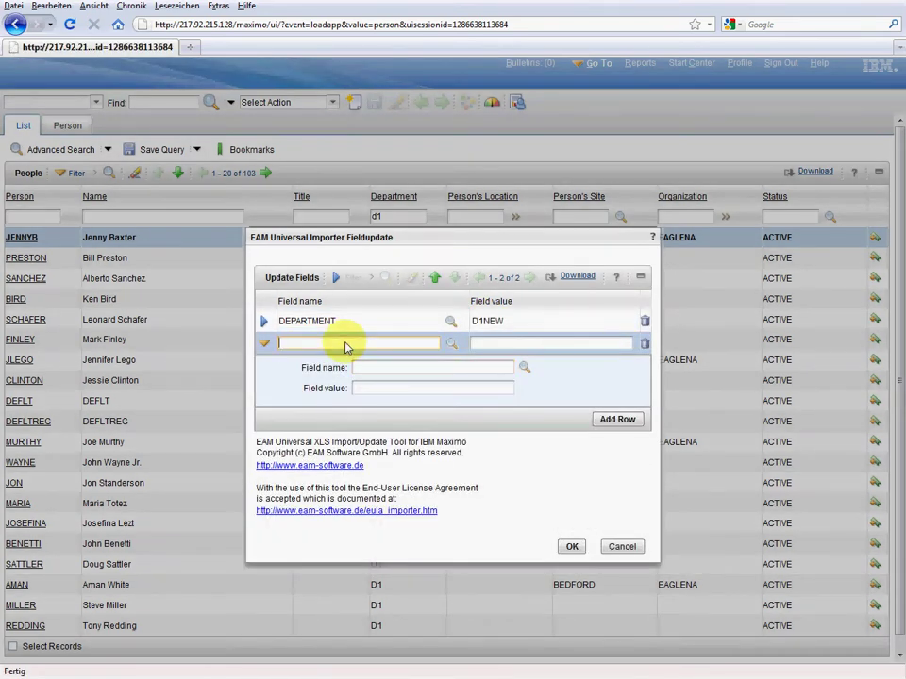
type("su")
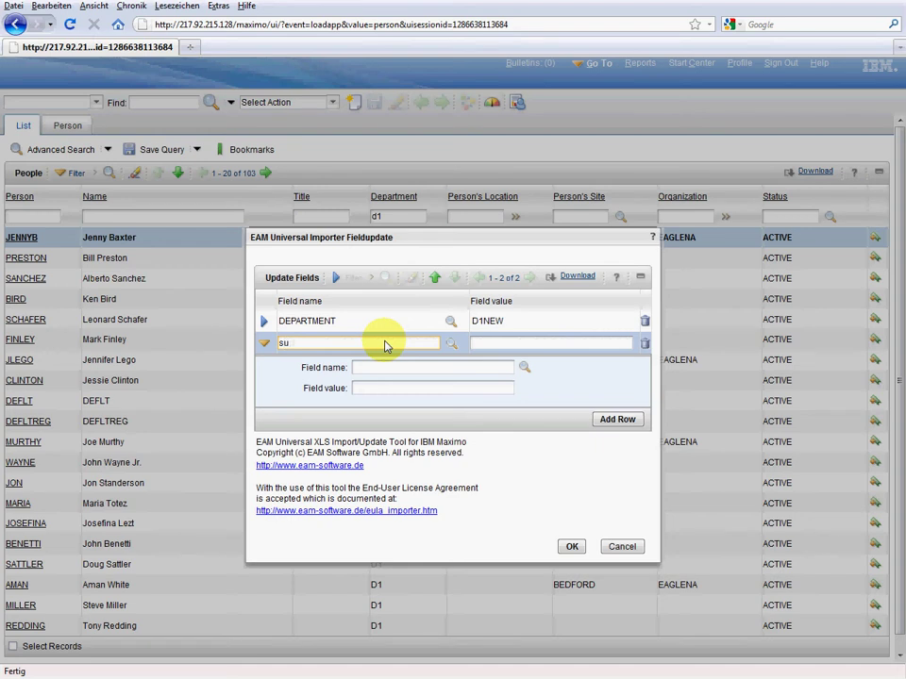
type("pervisor")
key("Tab")
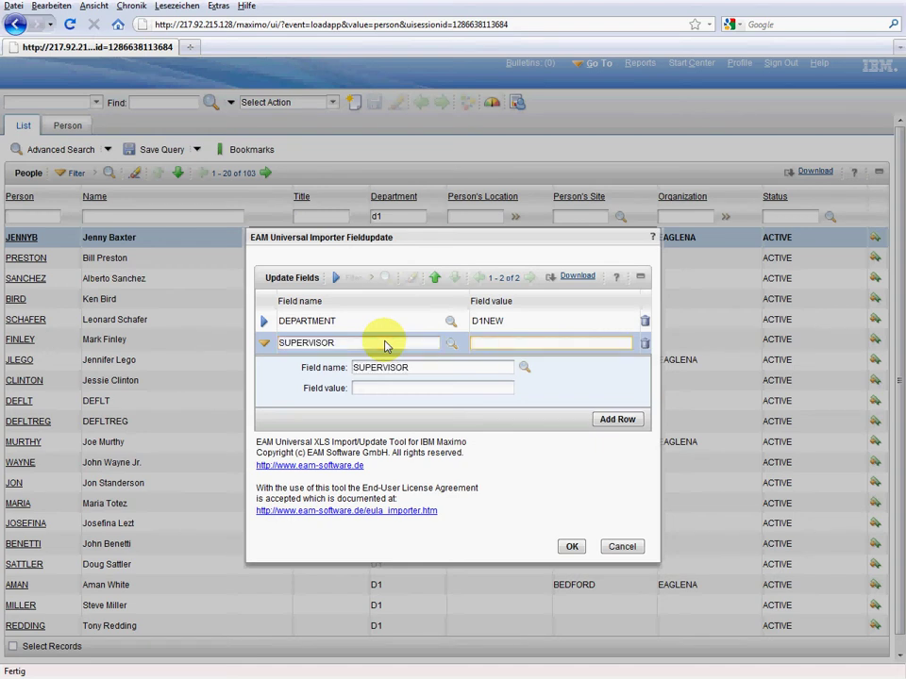
type("preston")
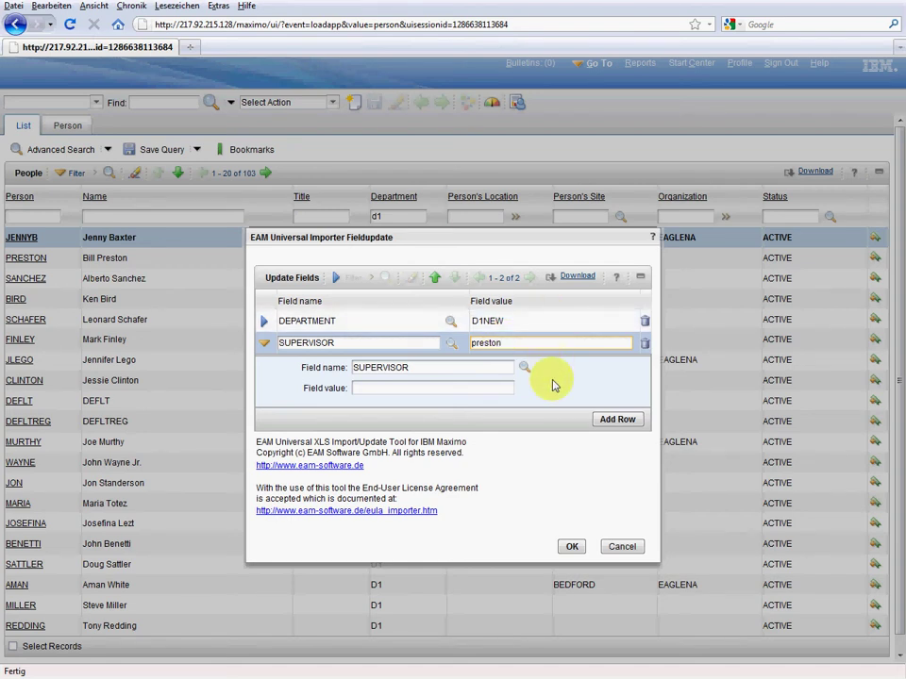
left_click(572, 549)
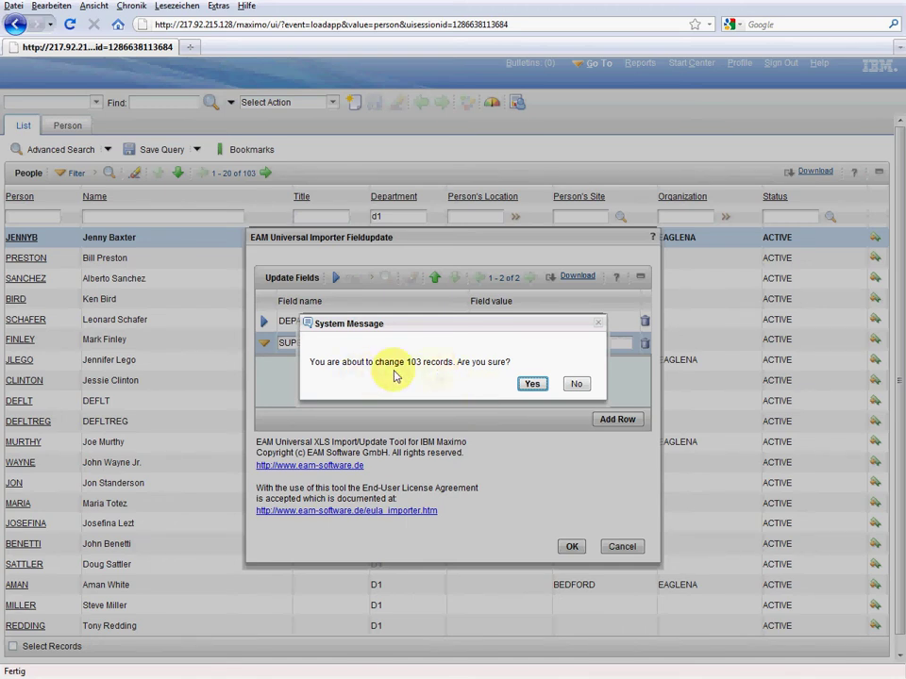
Confirm changing all 103 records and dismiss the PRESTON own-supervisor error.
left_click(533, 385)
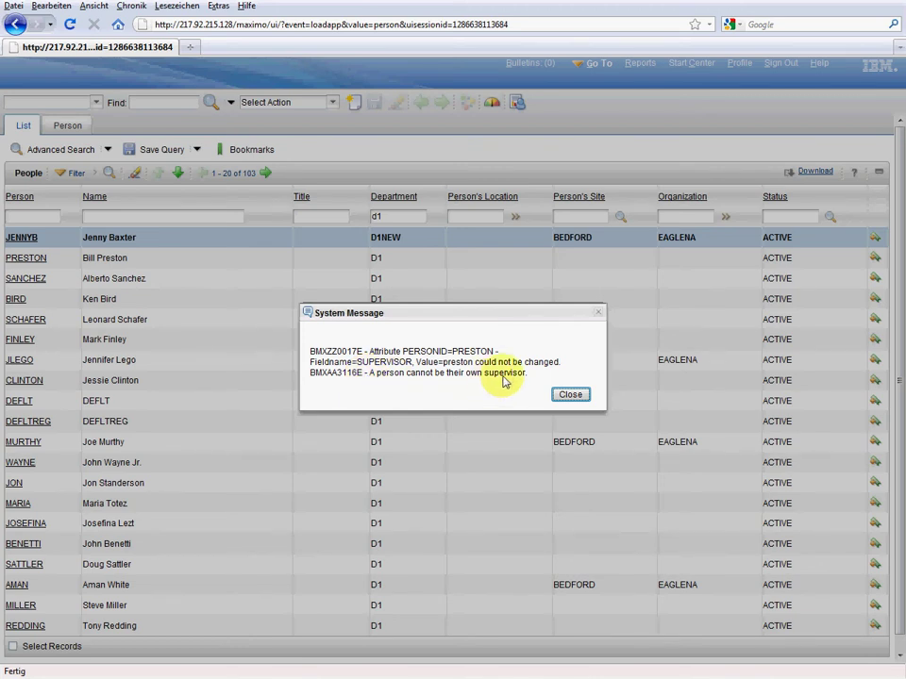
left_click(571, 396)
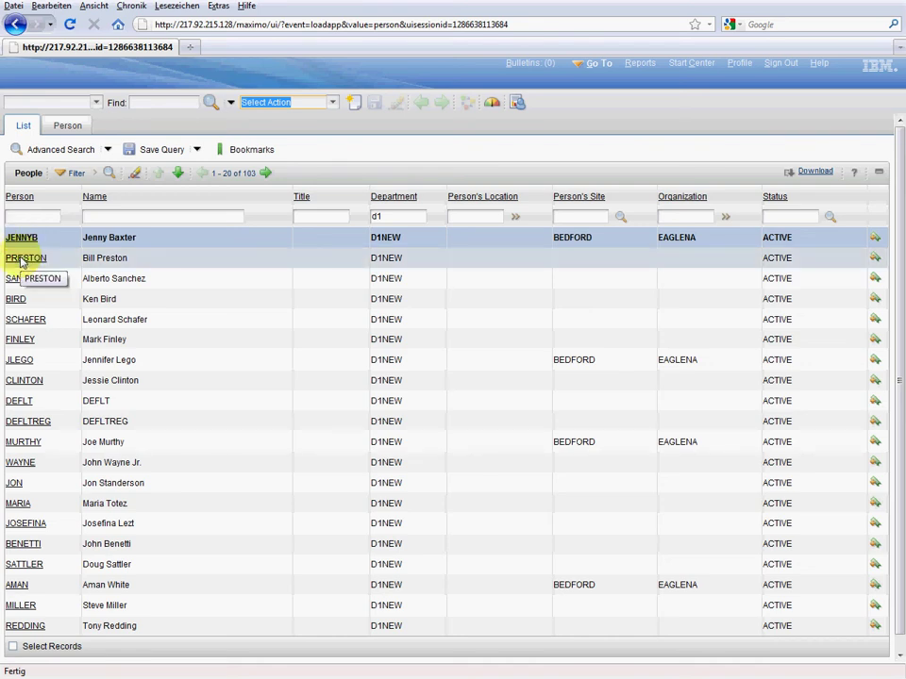
Open the PRESTON record and step through four more people checking D1NEW and supervisor PRESTON.
left_click(23, 260)
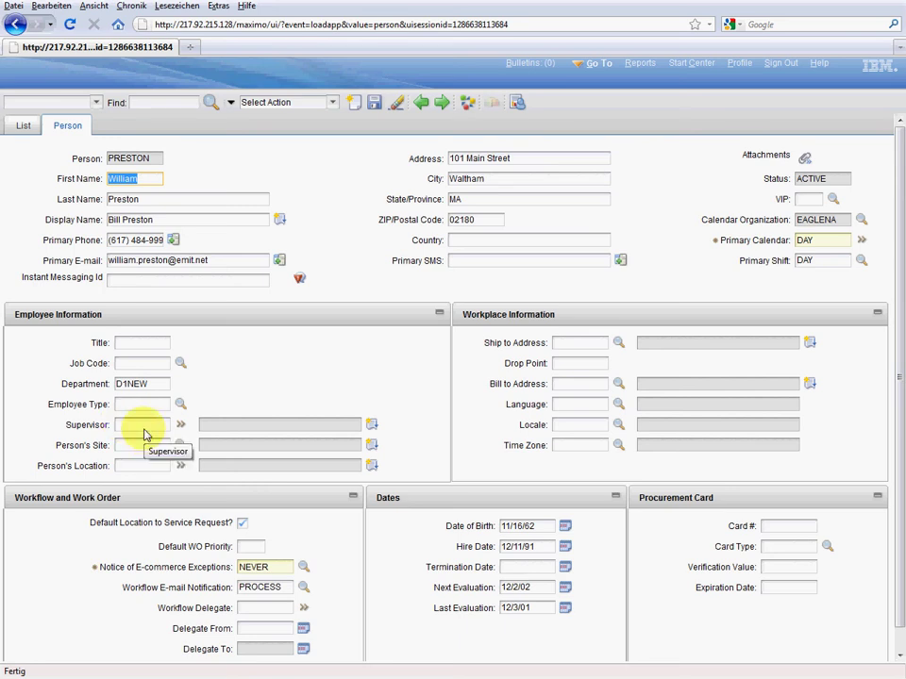
left_click(443, 103)
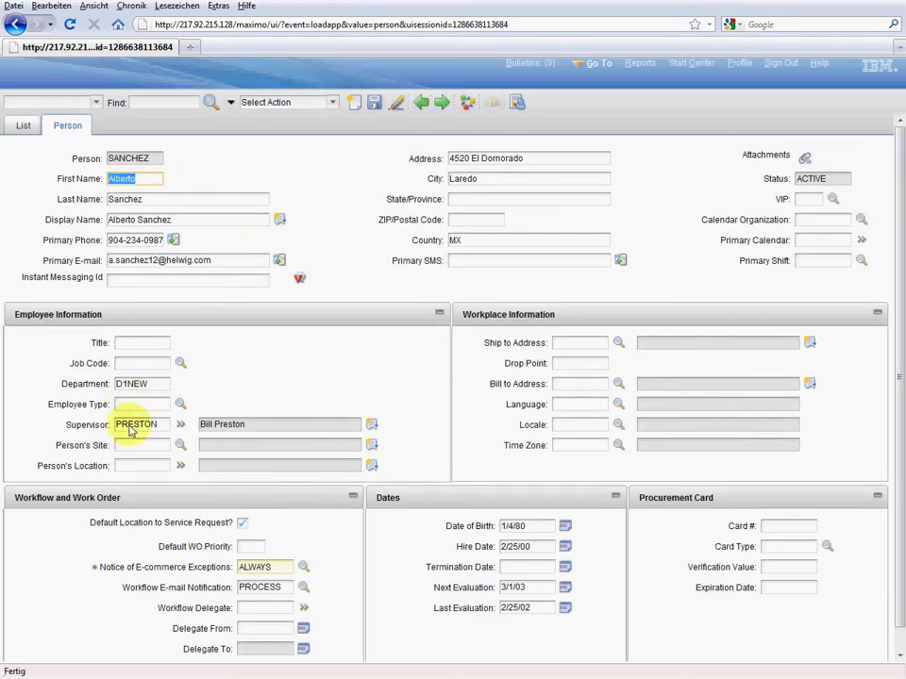
left_click(442, 102)
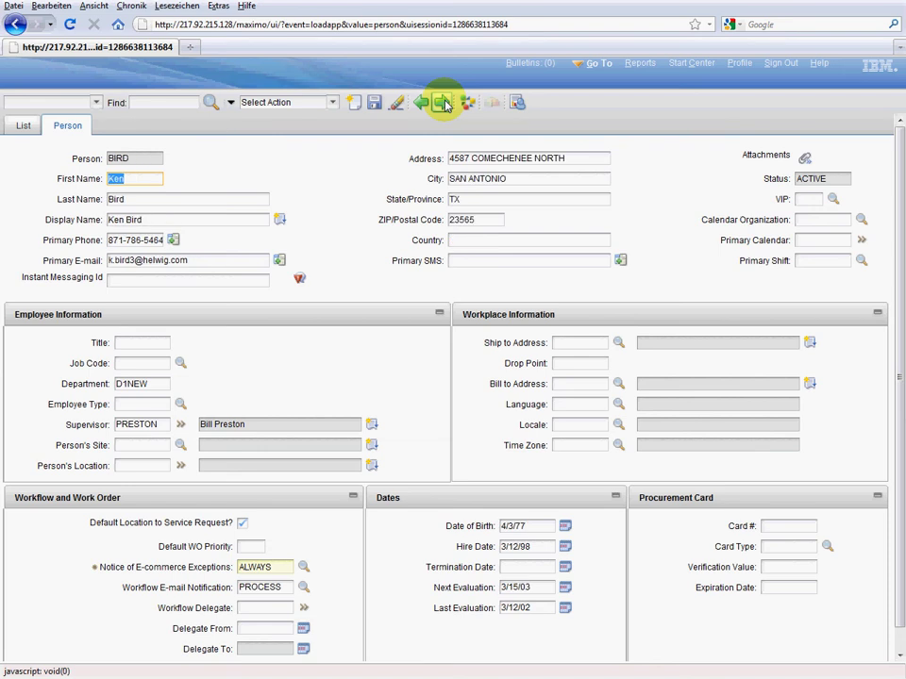
left_click(444, 103)
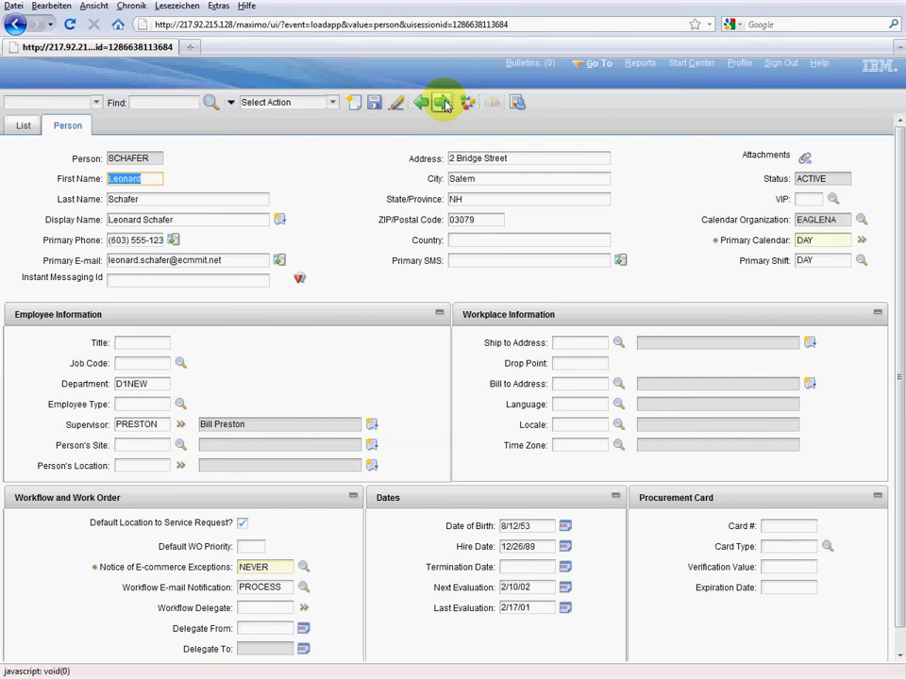
left_click(444, 103)
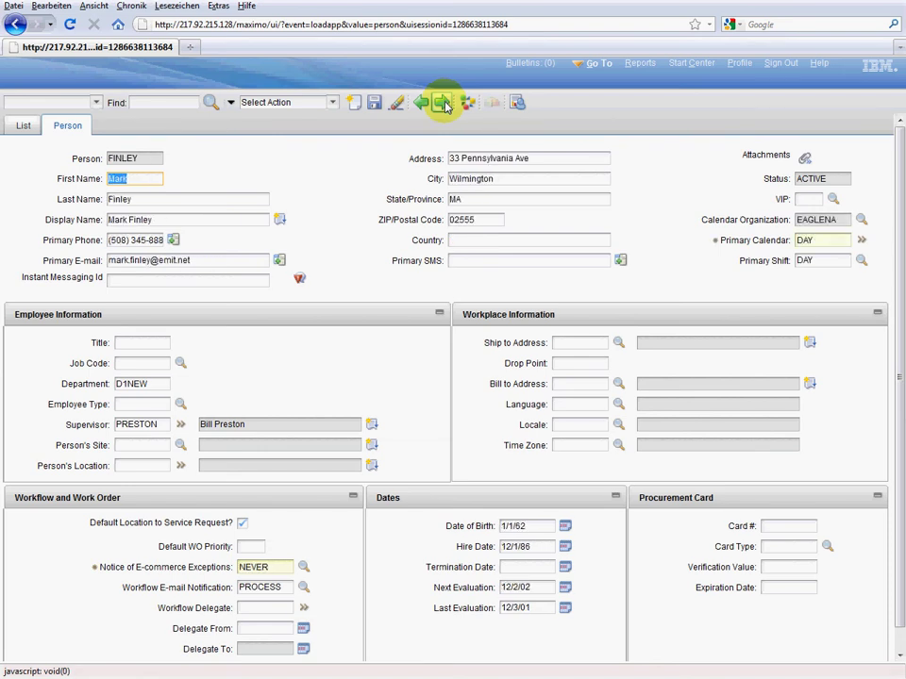